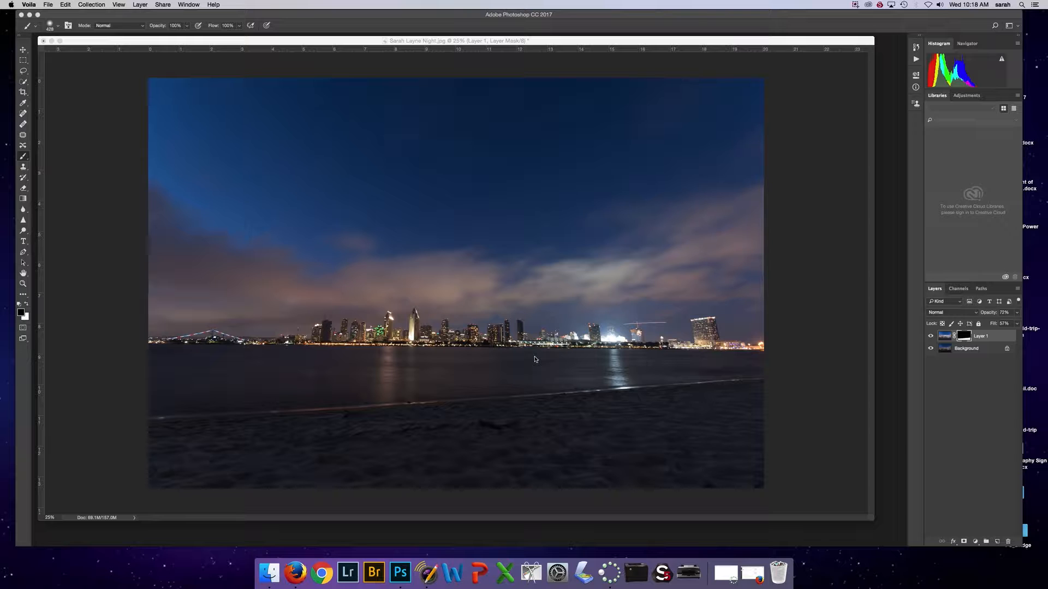
Step: Hide and show Layer 1 repeatedly to compare the photo with and without its edits
left_click(931, 337)
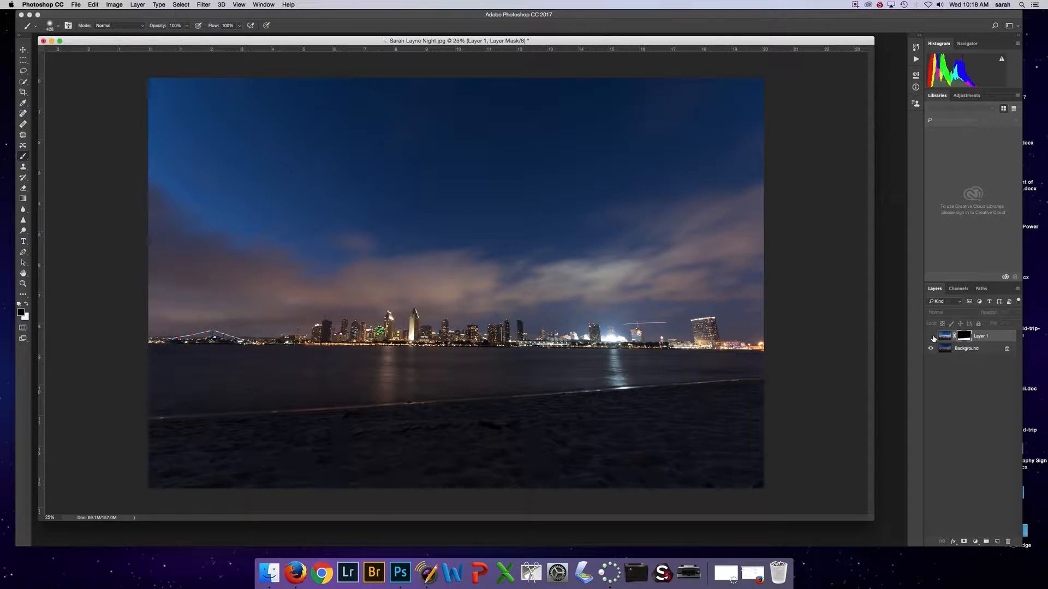
left_click(931, 337)
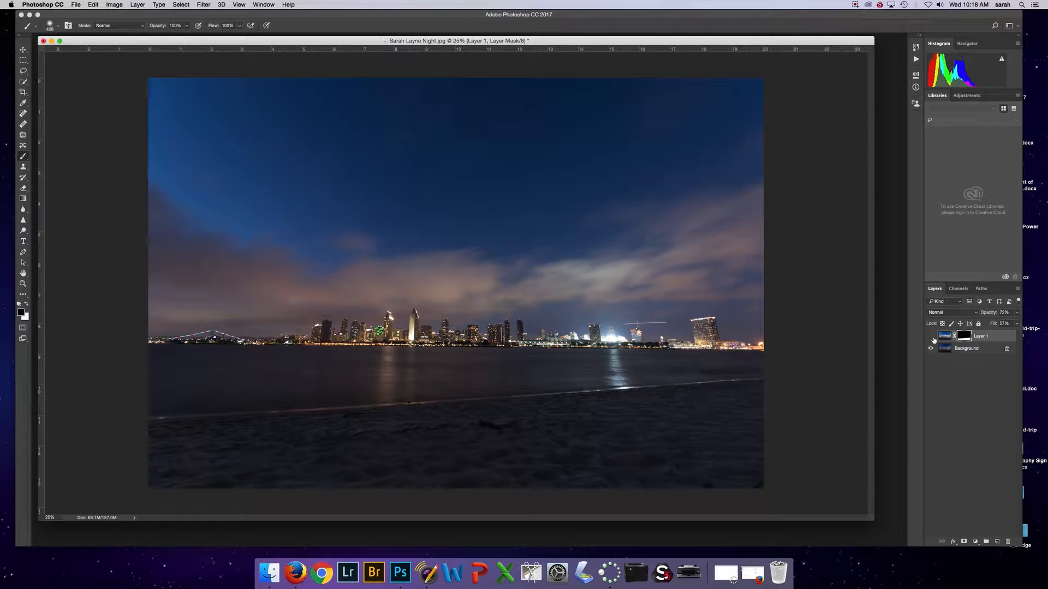
left_click(931, 337)
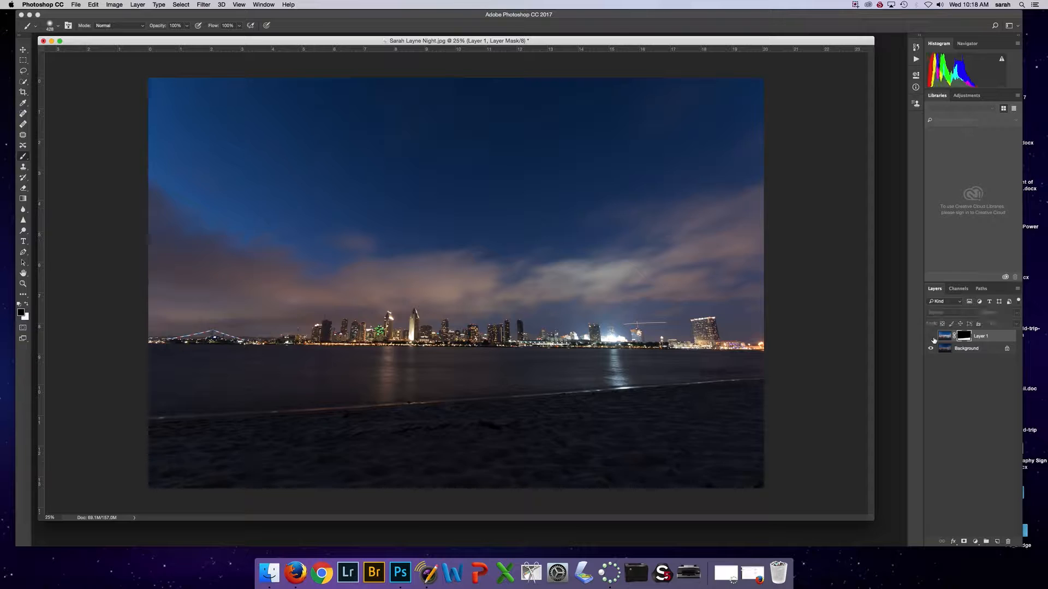
left_click(931, 337)
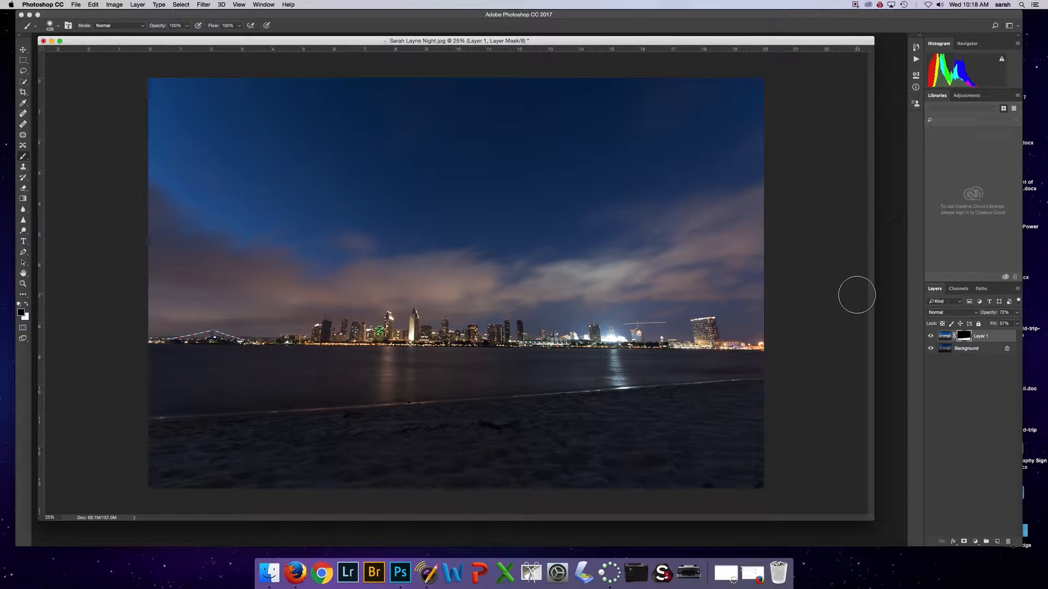
Step: Activate the Crop tool and set its sizing mode to W x H x Resolution
left_click(23, 92)
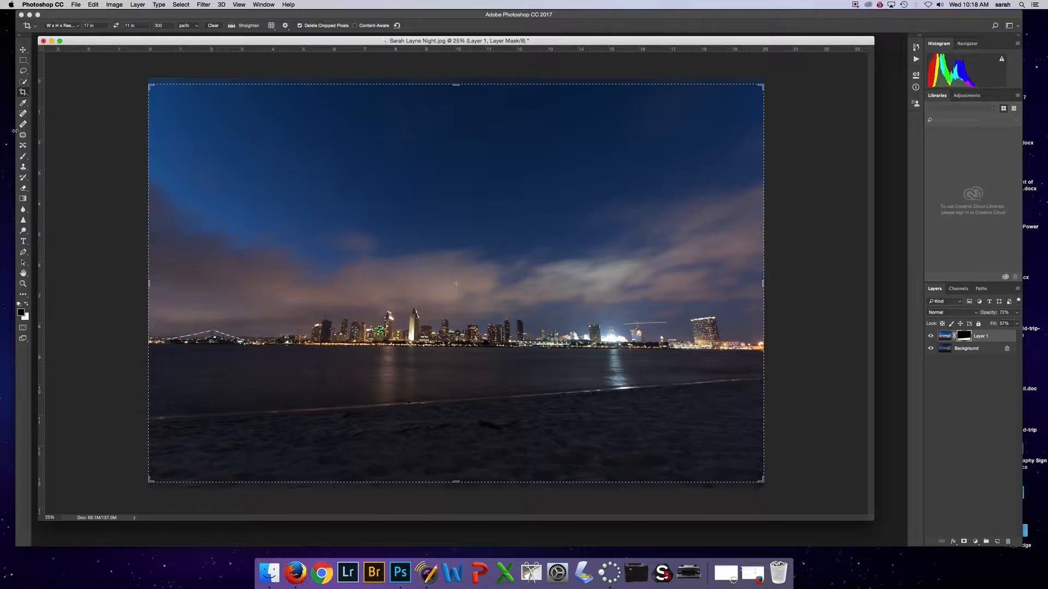
left_click(24, 93)
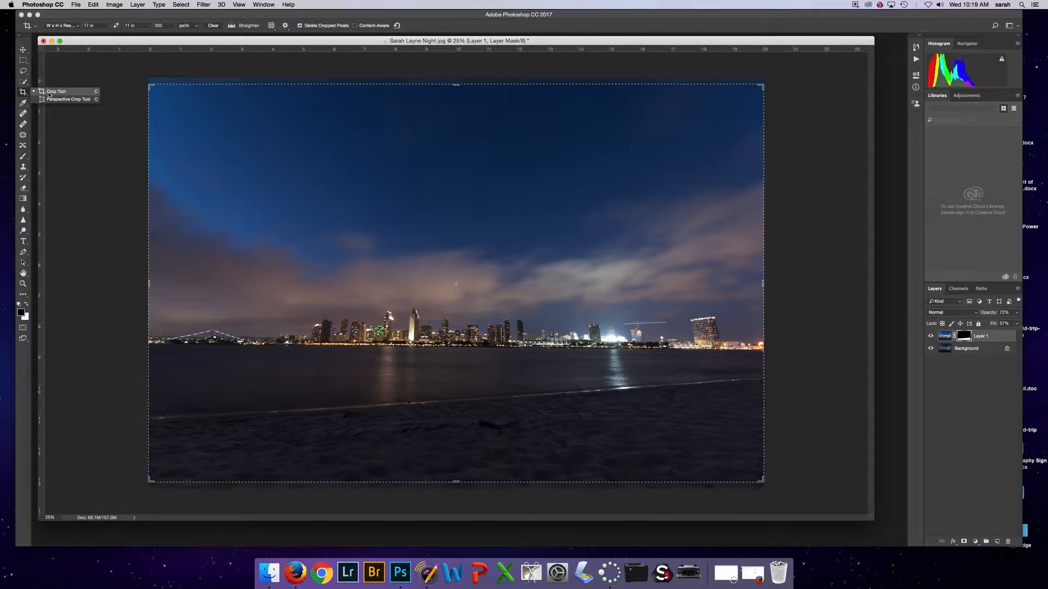
left_click(48, 93)
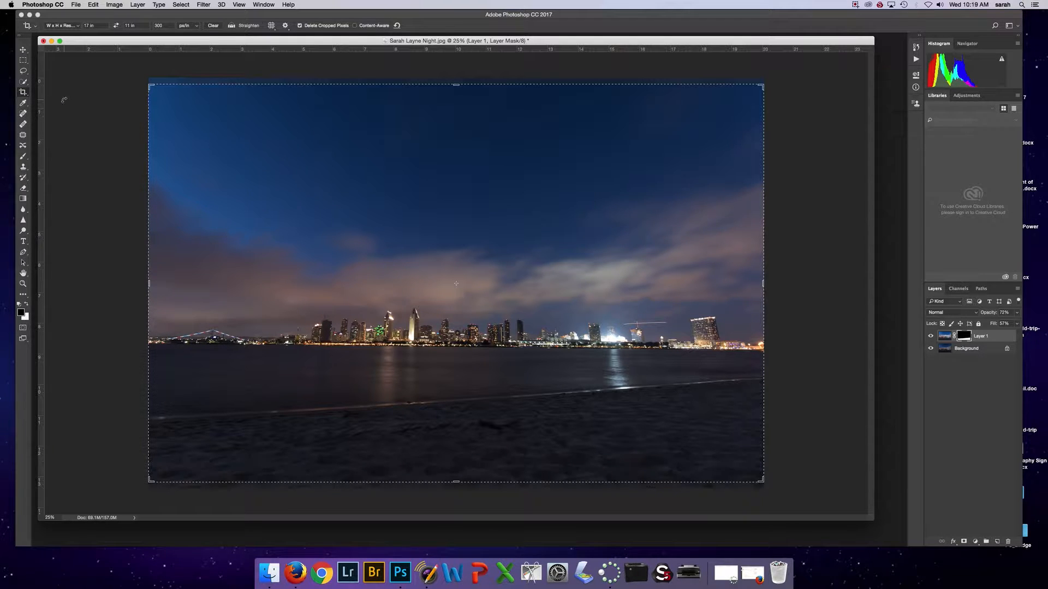
left_click(61, 27)
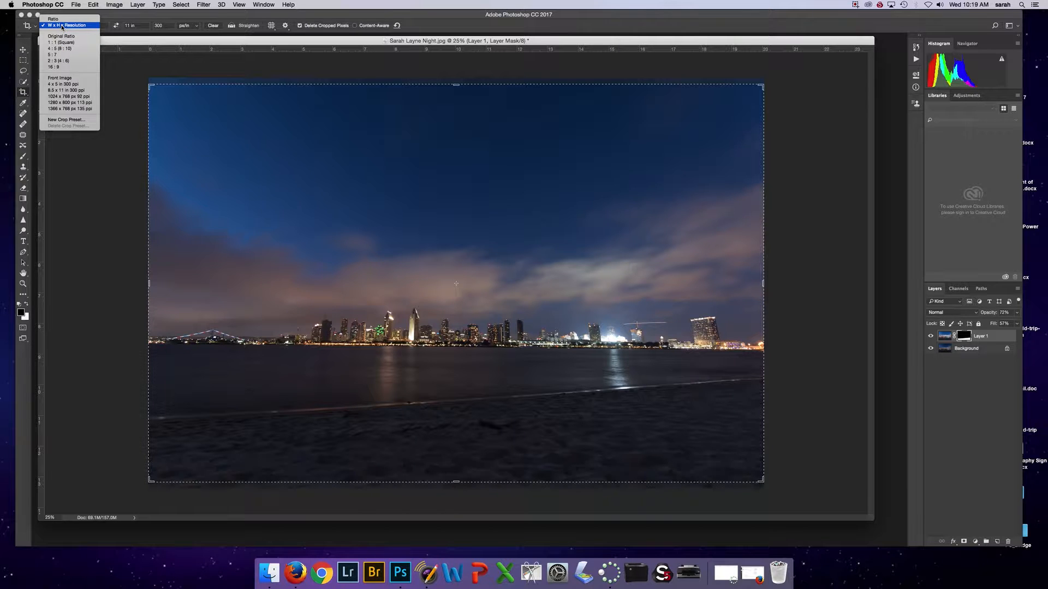
left_click(82, 25)
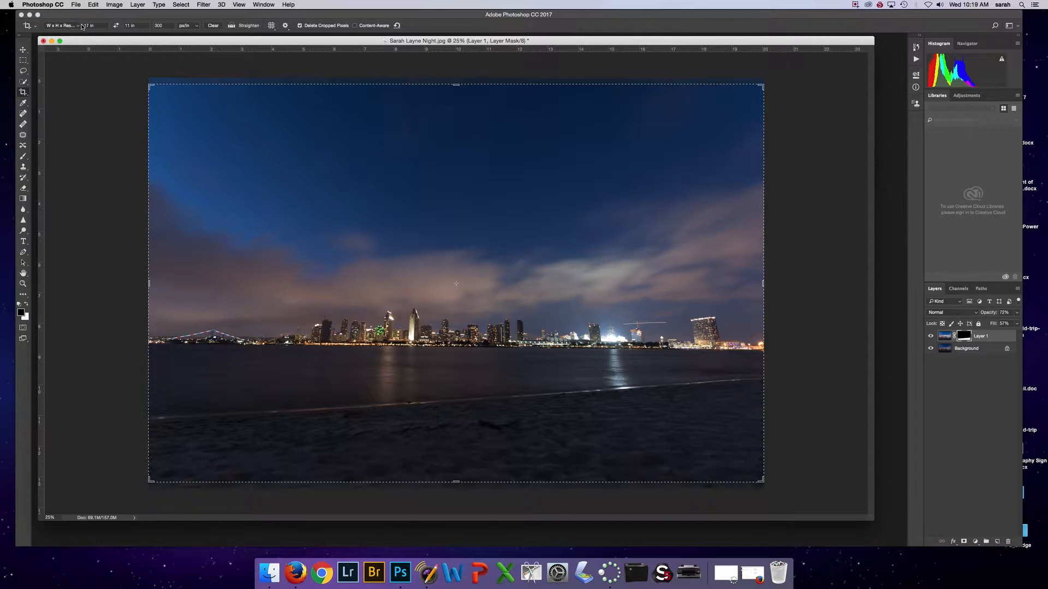
left_click(60, 26)
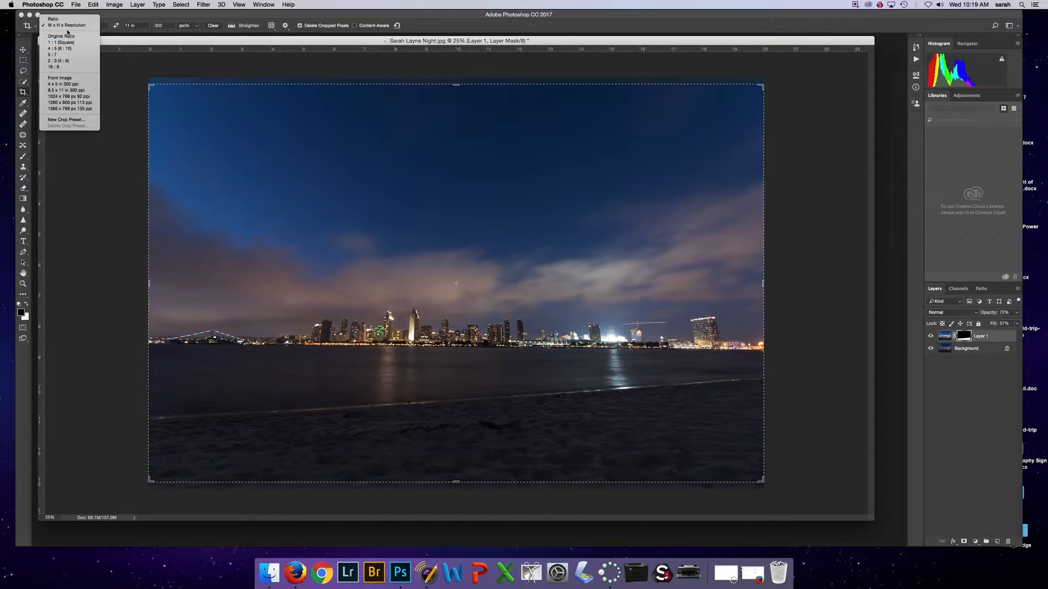
left_click(68, 25)
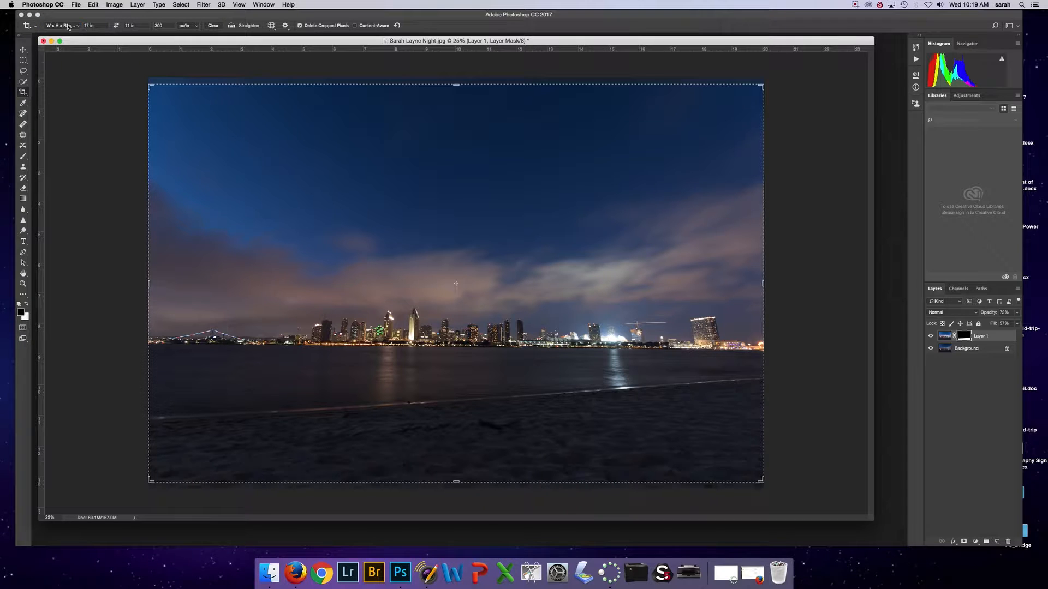
Step: Set the crop width to 10 in
left_click(96, 24)
key("Tab")
left_click(166, 29)
left_click(107, 26)
type("10")
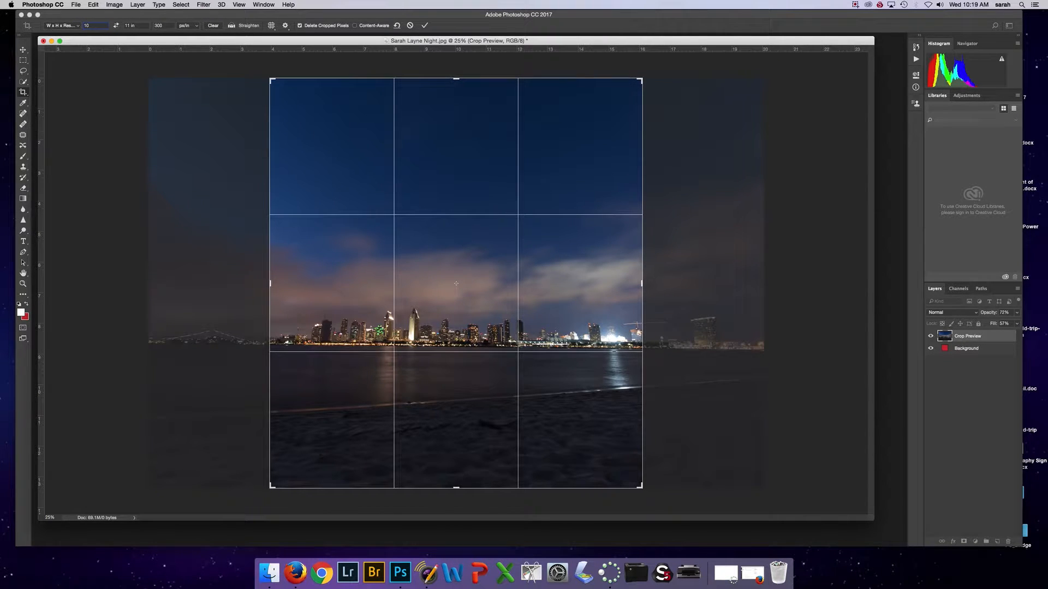
key("Return")
double_click(95, 26)
type("10")
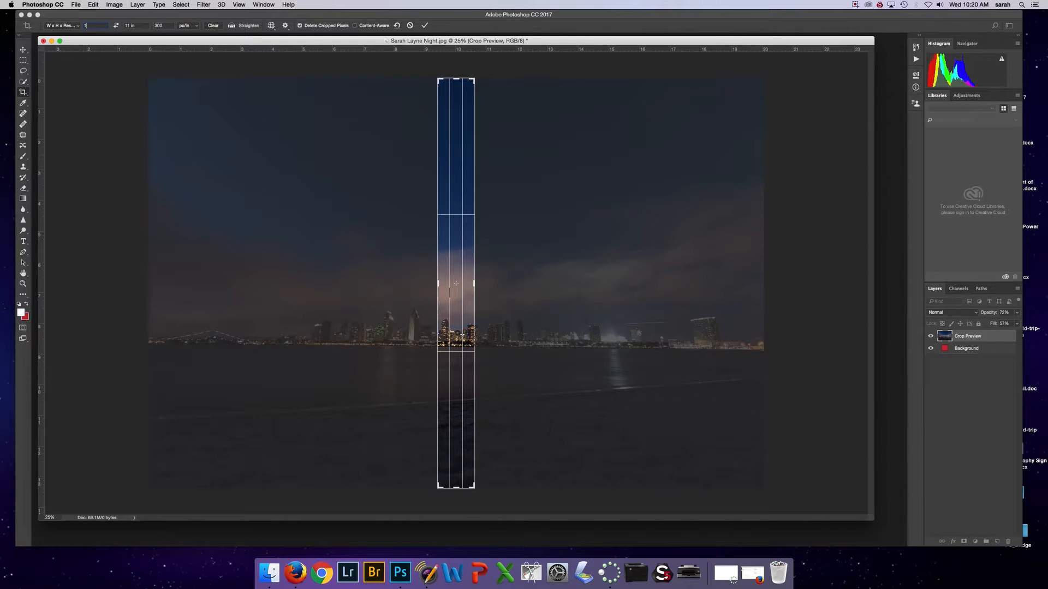
key("Return")
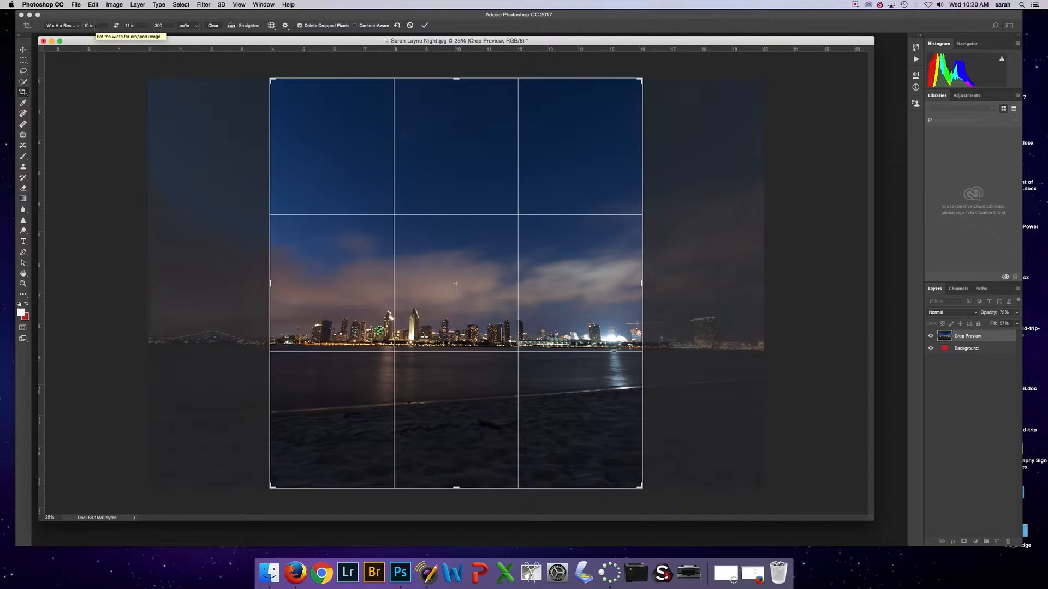
Step: Set the crop height to 8 in and pick px/in as the resolution unit
double_click(141, 26)
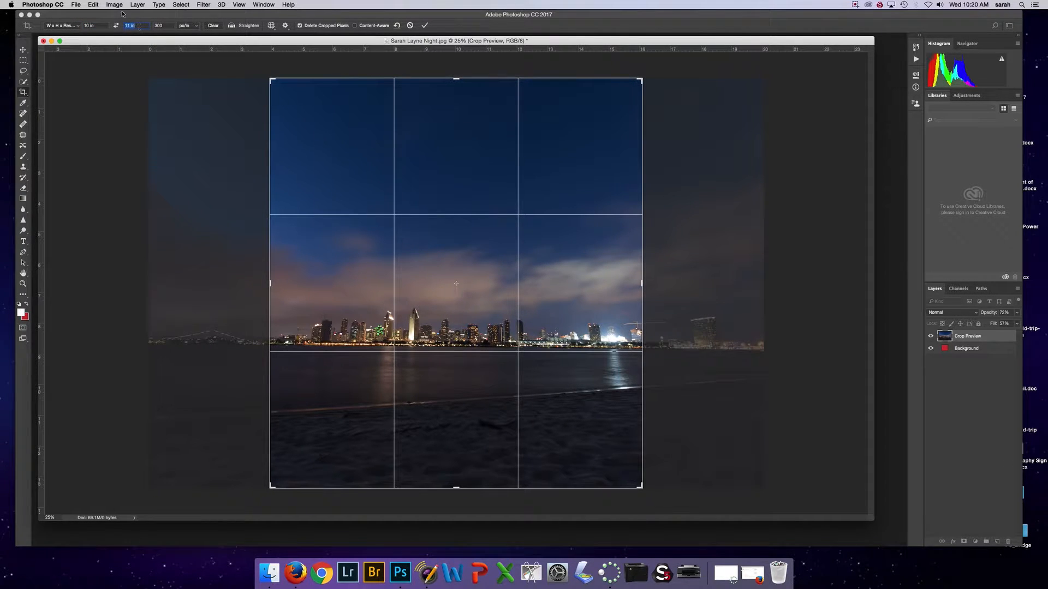
type("8")
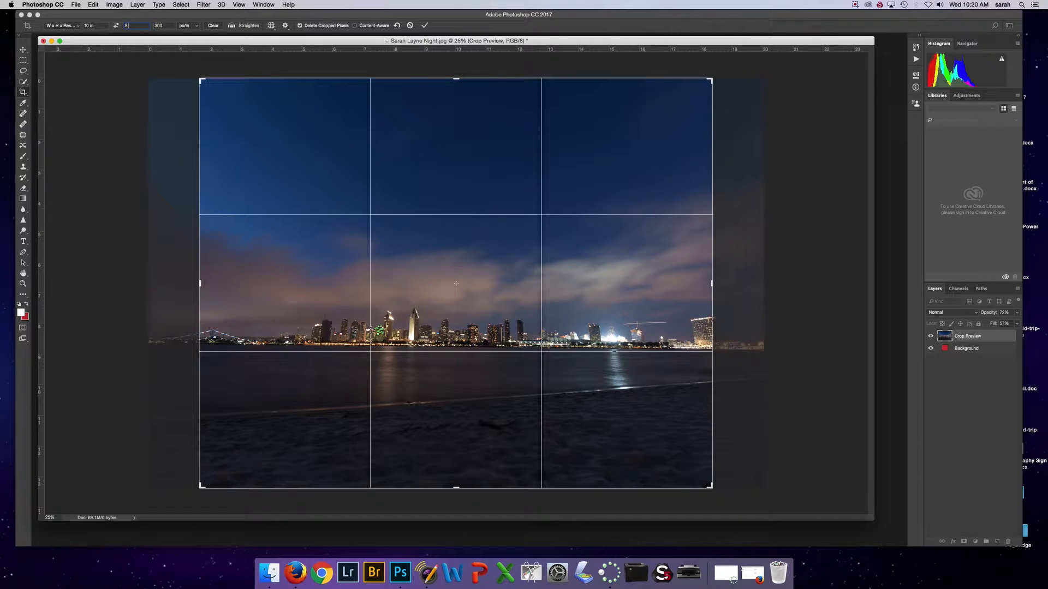
key("Return")
double_click(158, 25)
left_click(189, 26)
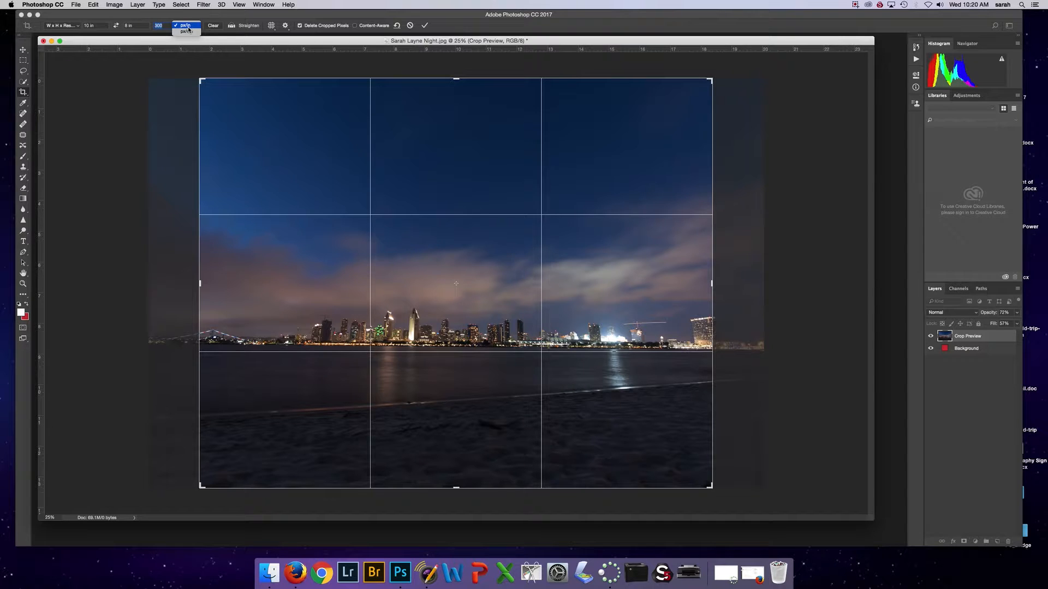
left_click(188, 28)
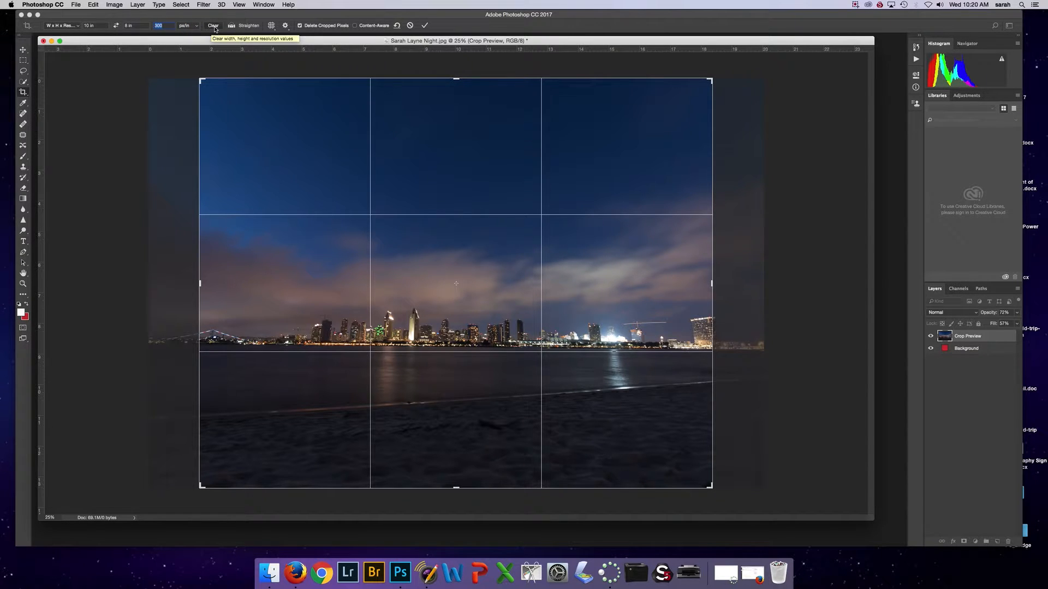
Step: Try clearing the crop dimensions and undo it, and swap the crop width and height back and forth
left_click(213, 27)
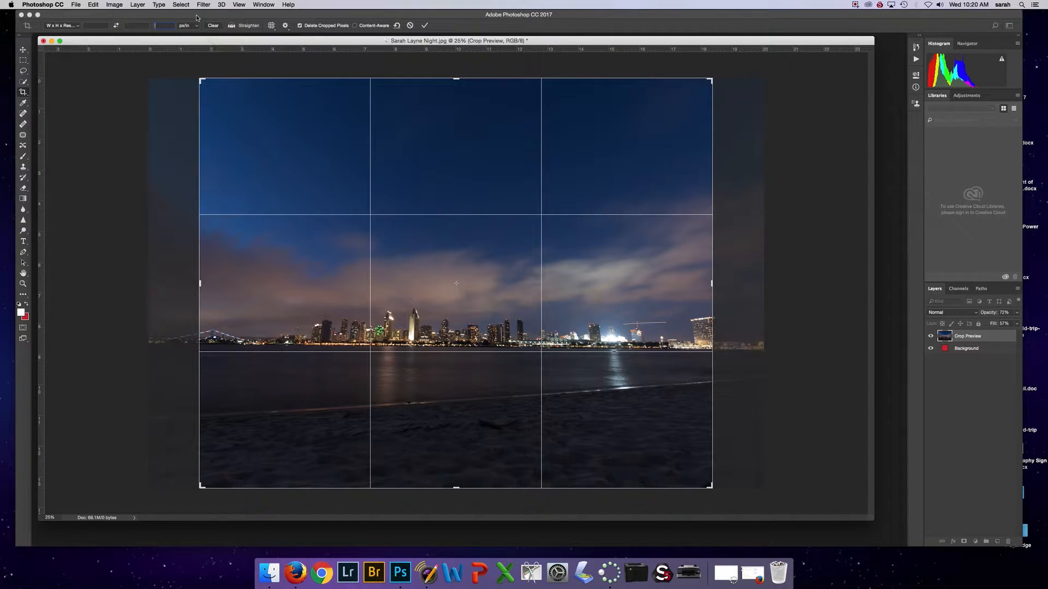
key("super+z")
left_click(116, 26)
left_click(116, 26)
left_click(116, 25)
left_click(116, 26)
left_click(116, 26)
left_click(117, 25)
left_click(117, 25)
left_click(116, 26)
Step: Set the crop width to 12 in
left_click(100, 26)
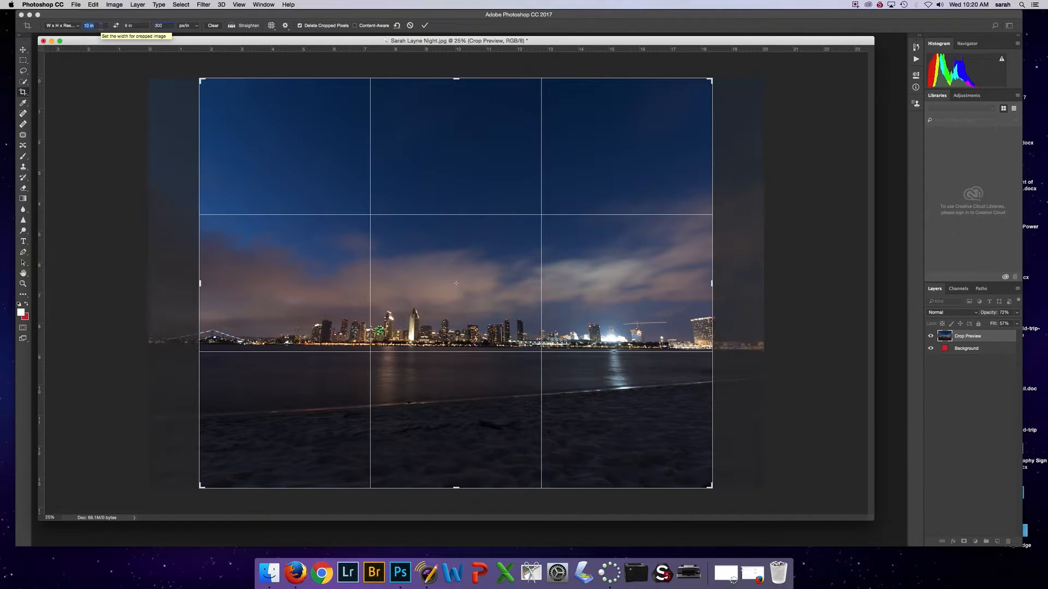
type("12")
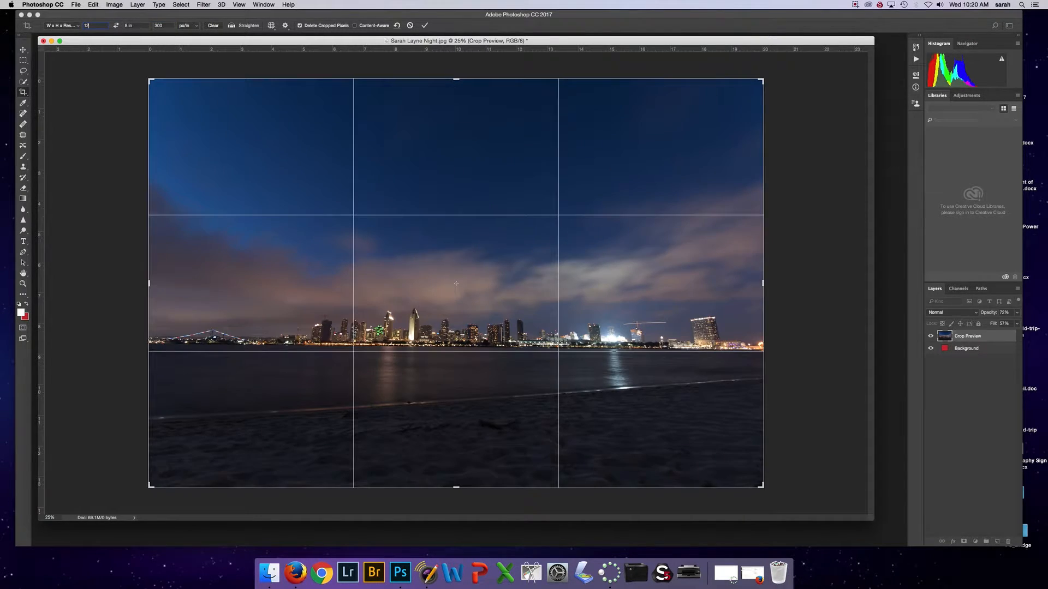
key("Return")
Step: Try straightening the photo along the waterline below the skyline and undo the rotation
left_click(231, 27)
left_click_drag(221, 344, 443, 349)
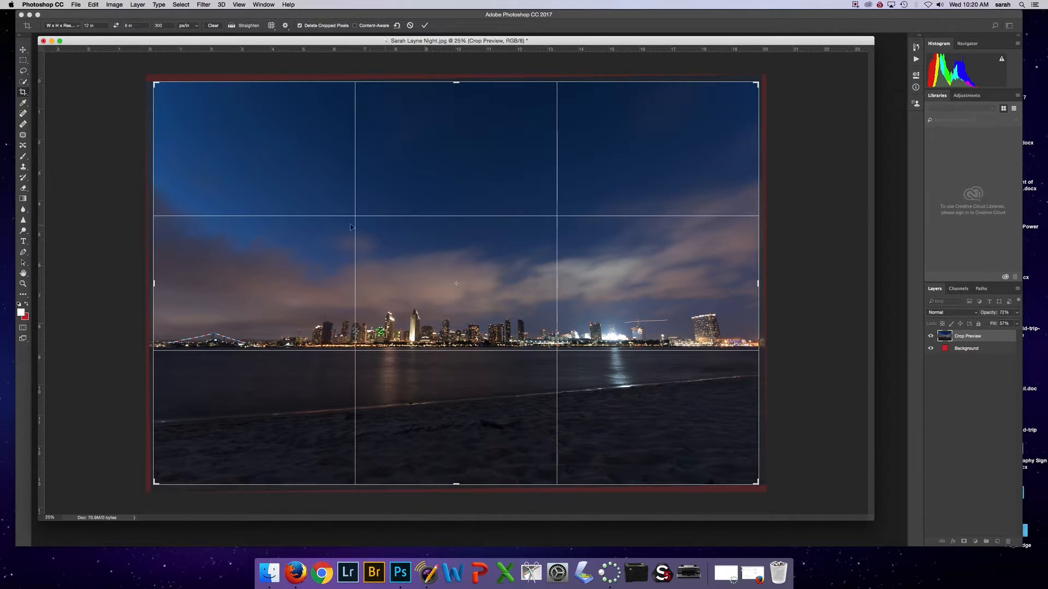
key("super")
key("super+z")
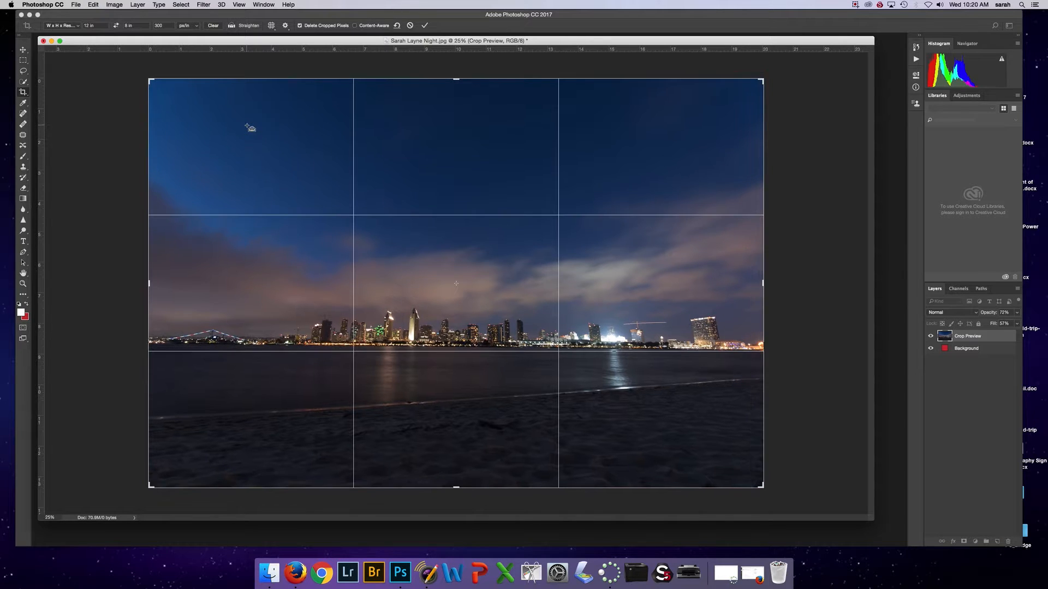
left_click(230, 26)
left_click_drag(267, 345, 336, 349)
Step: Try the Grid crop overlay and return to the Rule of Thirds overlay
left_click(271, 28)
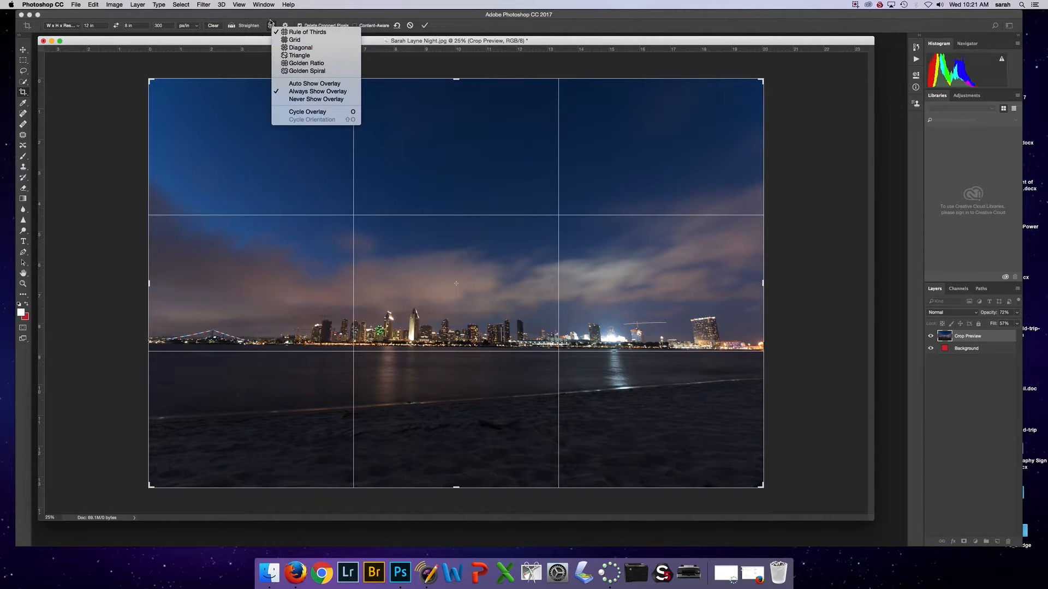
left_click(271, 24)
left_click(271, 25)
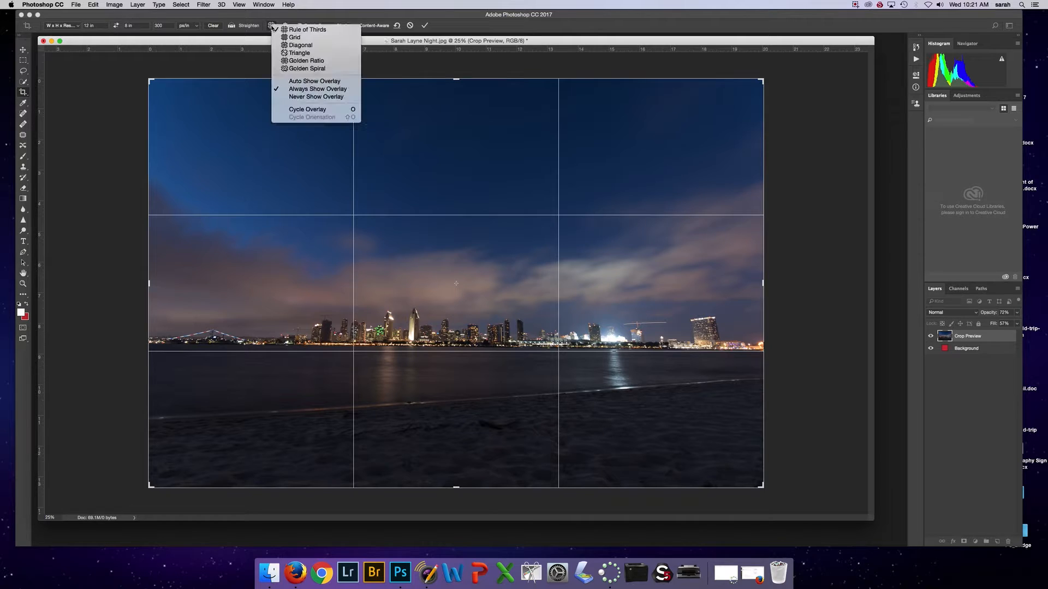
left_click(298, 38)
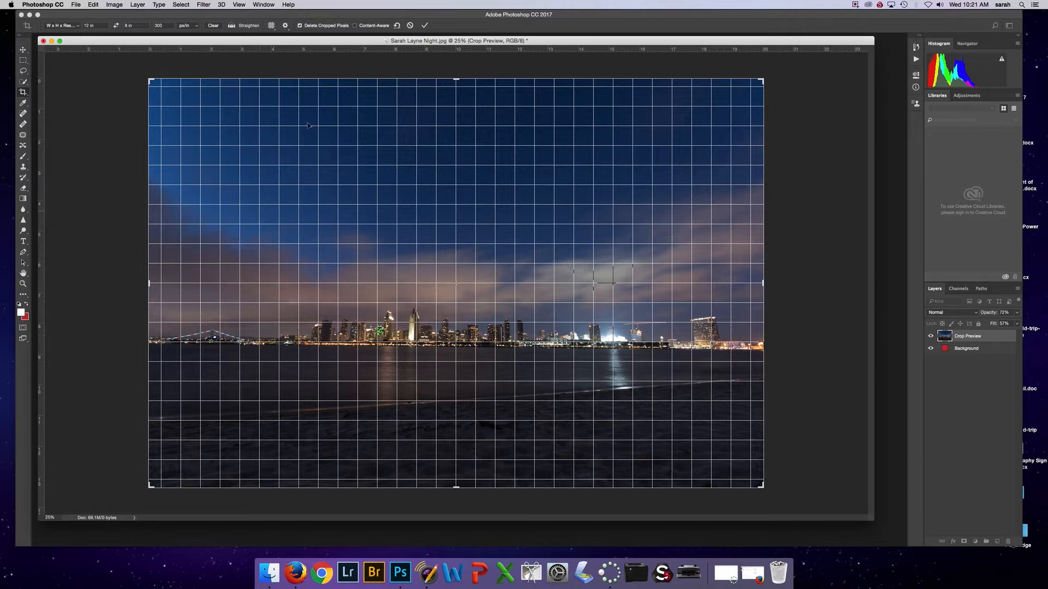
left_click(271, 26)
left_click(281, 33)
Step: Check the crop shield options, keep Delete Cropped Pixels on and enable Content-Aware for the crop
left_click(286, 26)
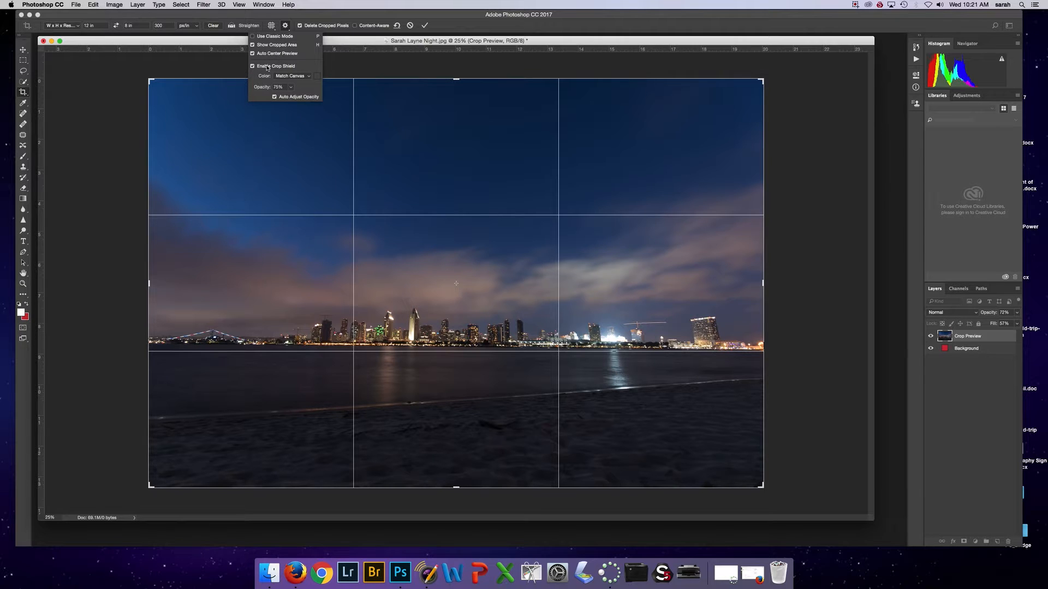
left_click(302, 29)
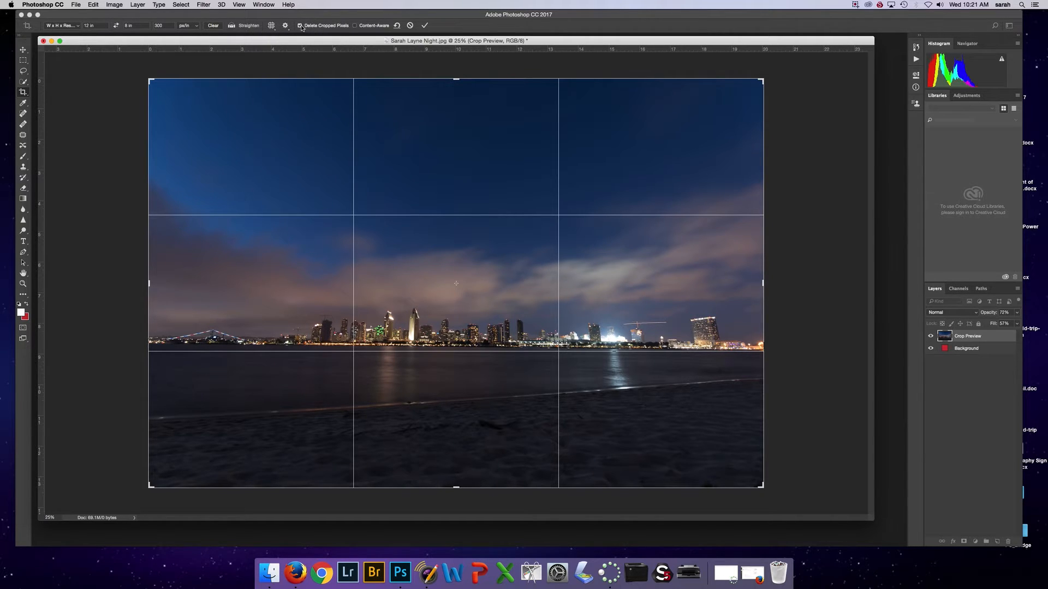
left_click(299, 26)
left_click(301, 28)
left_click(303, 28)
Step: Resize the crop frame from its upper corners so it trims the outer edges of the photo
left_click_drag(762, 82, 748, 90)
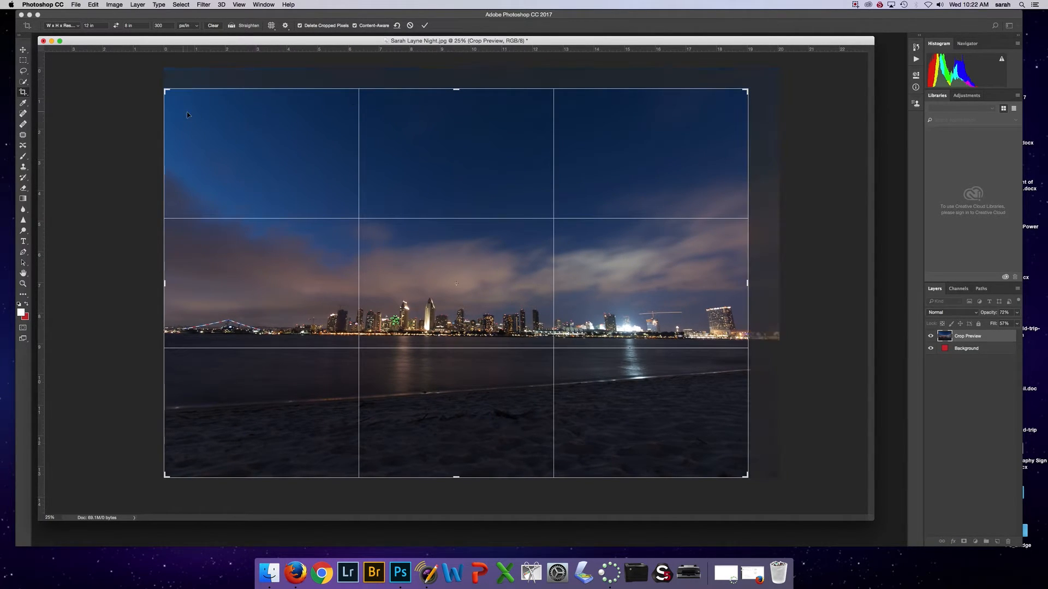
left_click_drag(166, 92, 149, 79)
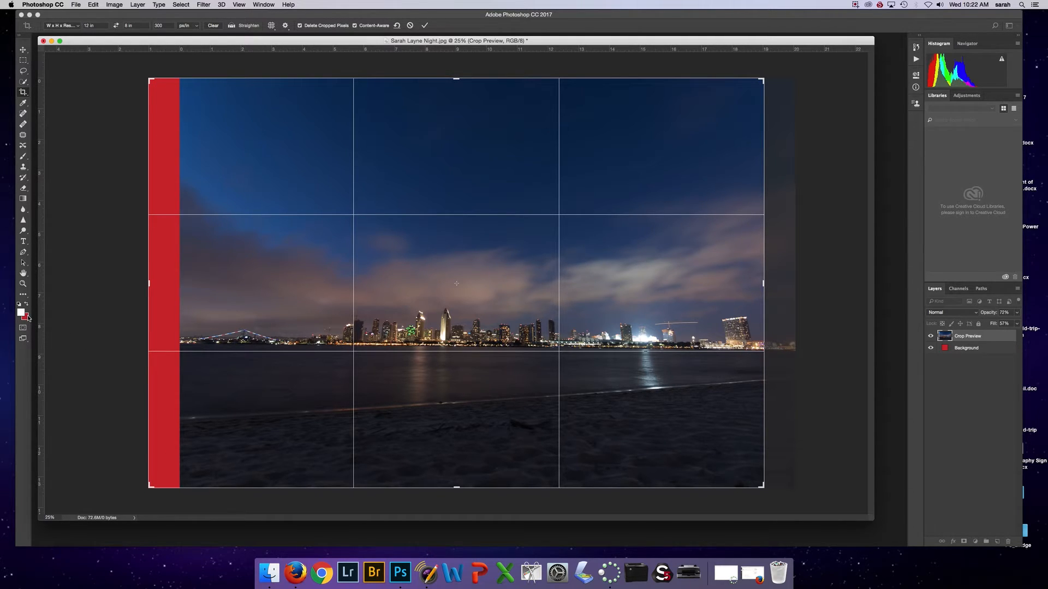
left_click_drag(149, 80, 173, 93)
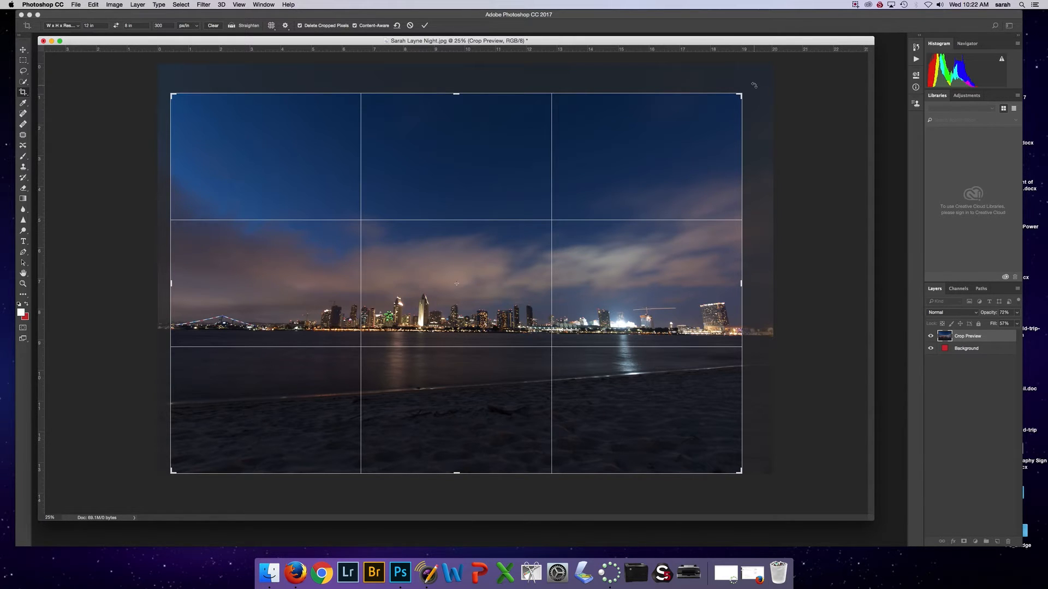
Step: Rotate and reposition the photo slightly inside the crop frame and apply the crop
left_click_drag(753, 84, 756, 81)
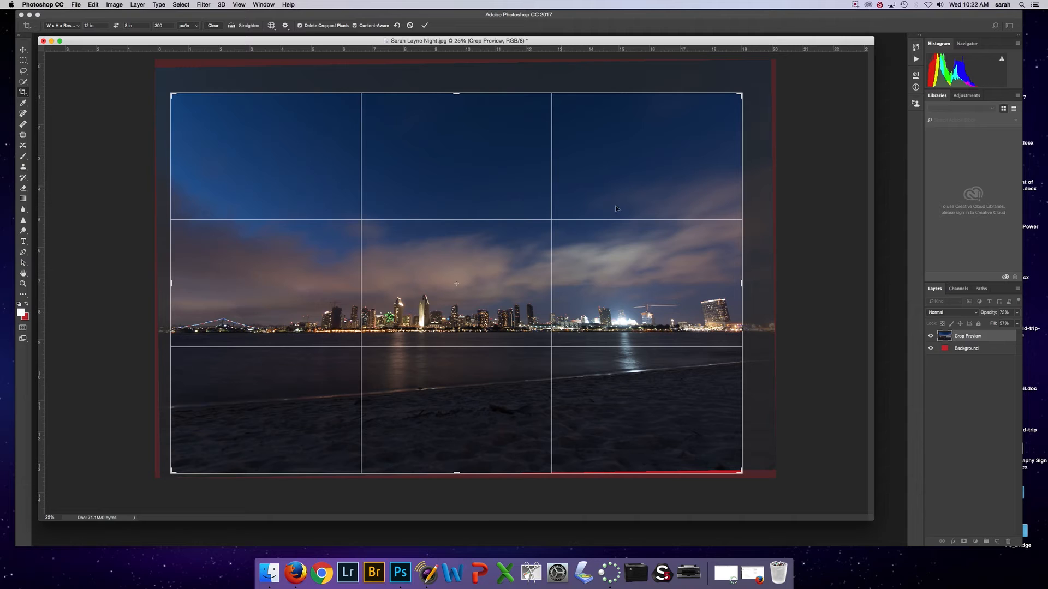
left_click_drag(602, 282, 617, 274)
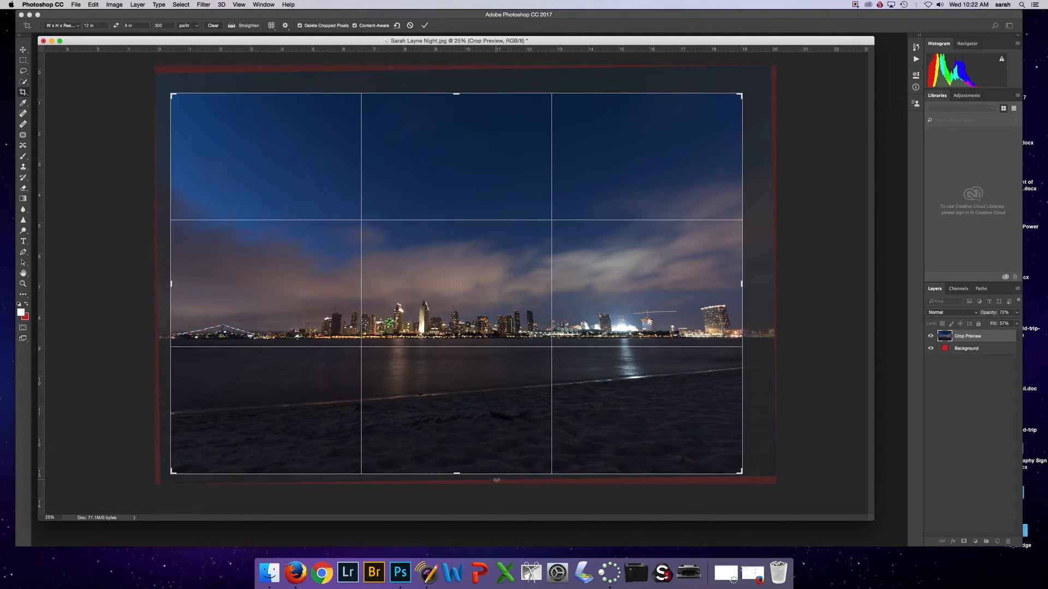
left_click(425, 26)
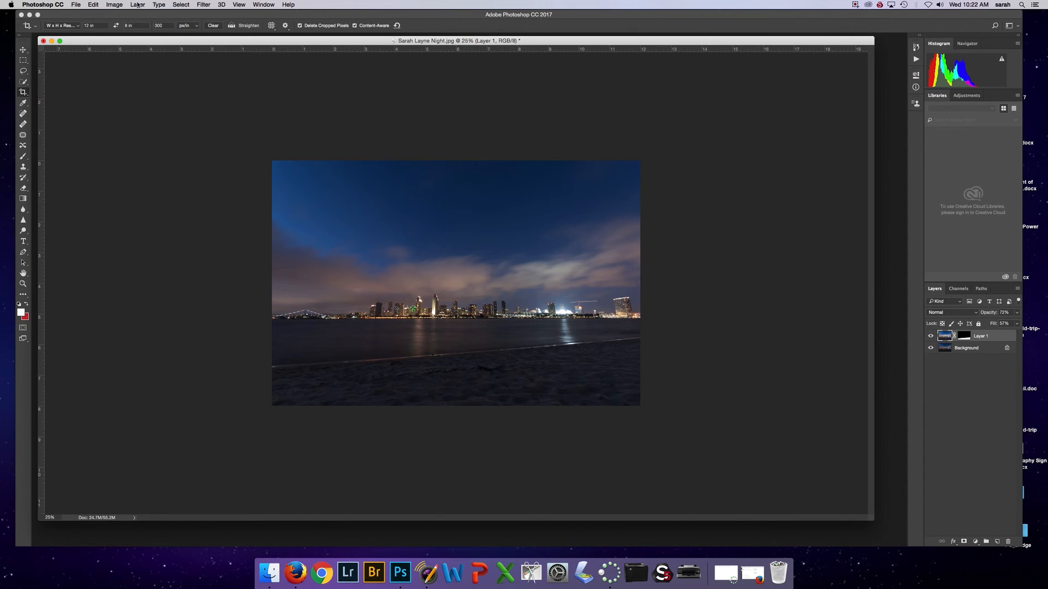
Step: Examine the photo's width, height, units and resolution in Image Size, and leave without applying changes
left_click(120, 2)
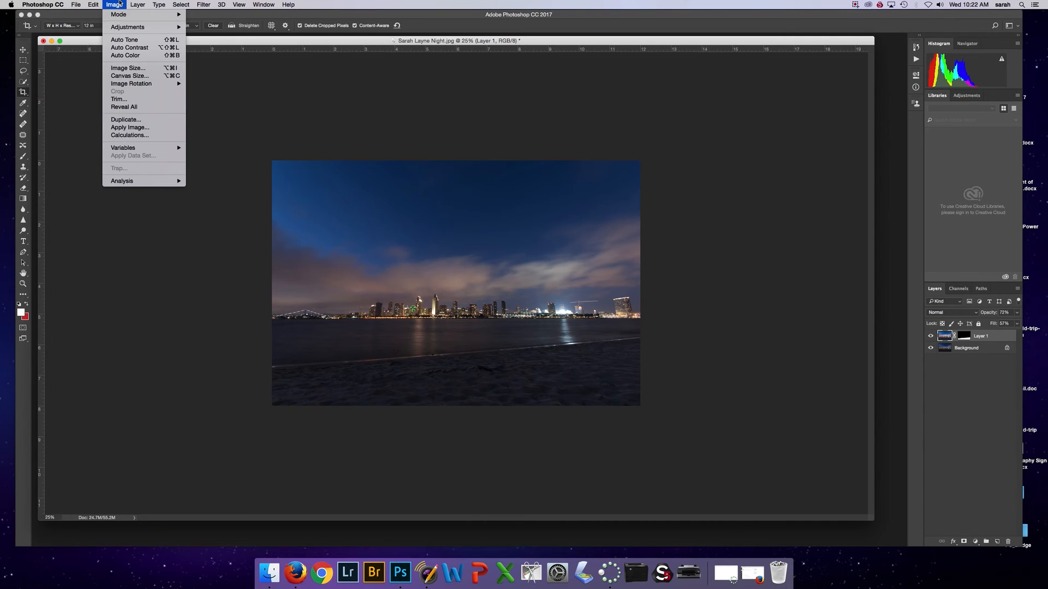
left_click(129, 68)
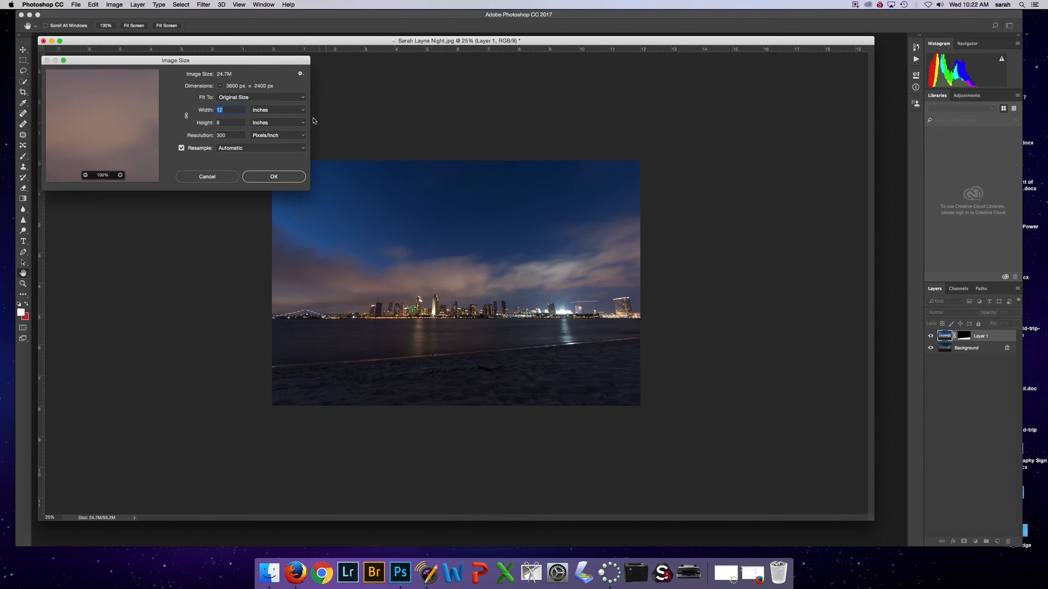
left_click(266, 112)
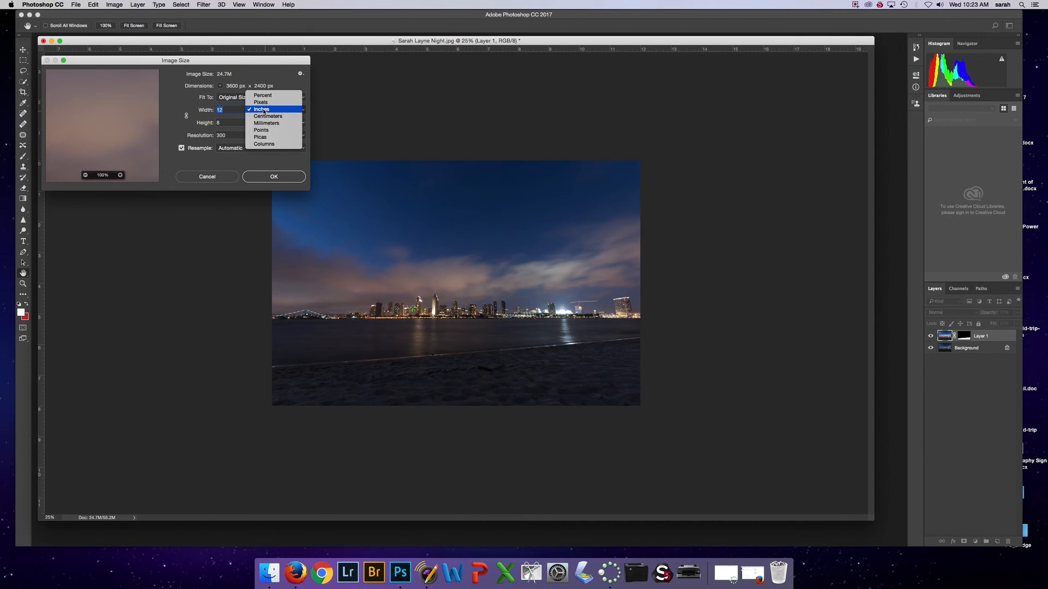
left_click(264, 109)
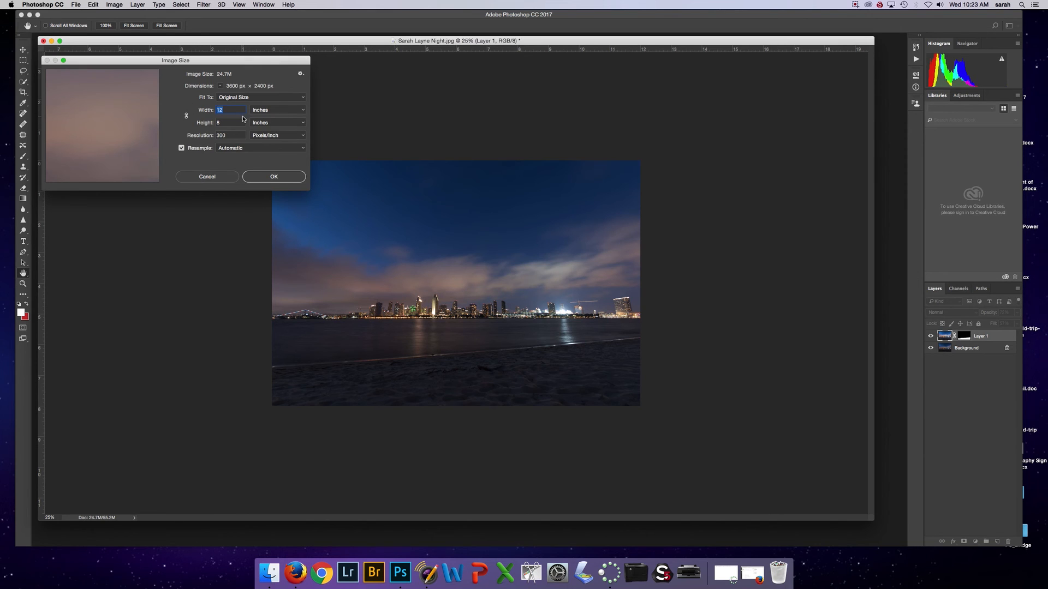
left_click(218, 176)
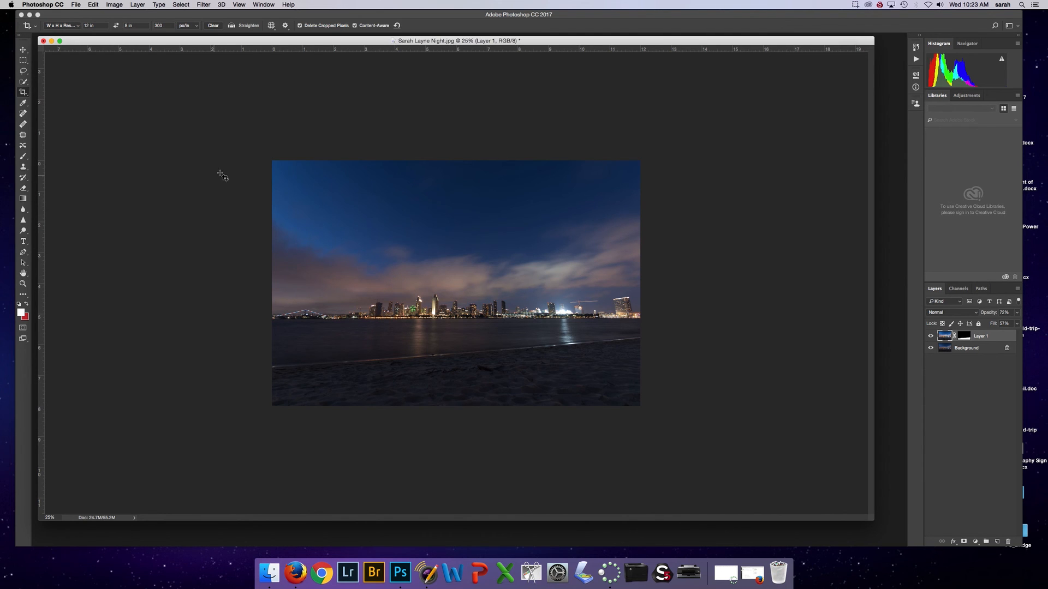
left_click(426, 572)
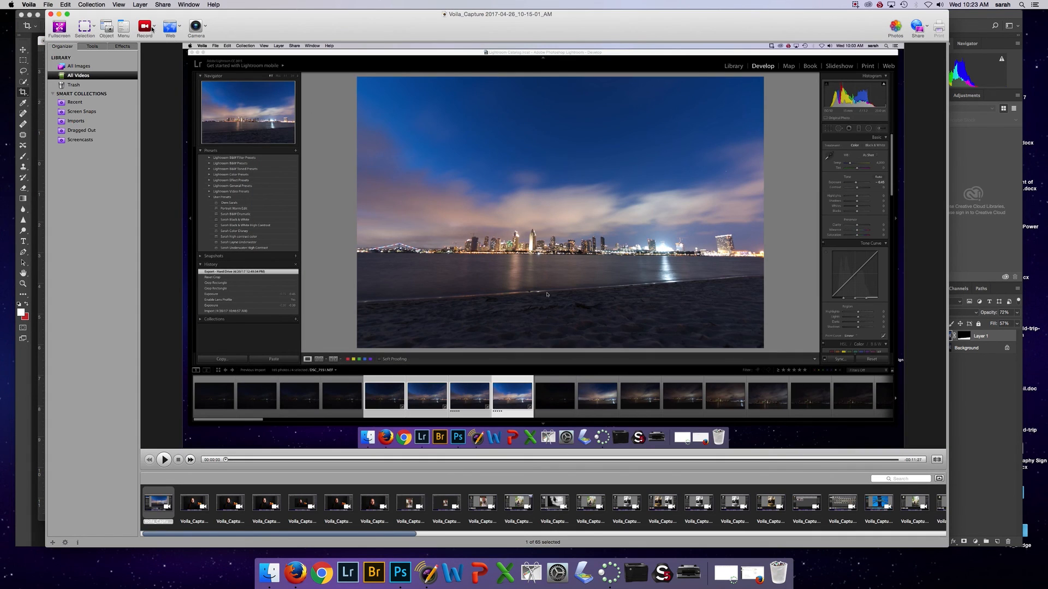